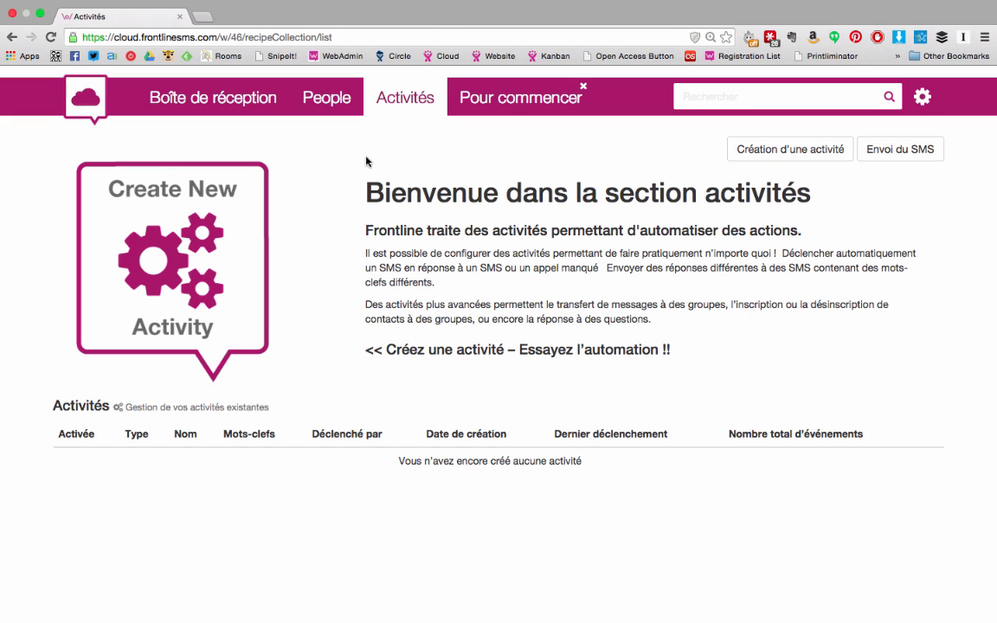
Start a new automatic SMS reply activity and name it "Heures d'ouverture".
click(249, 305)
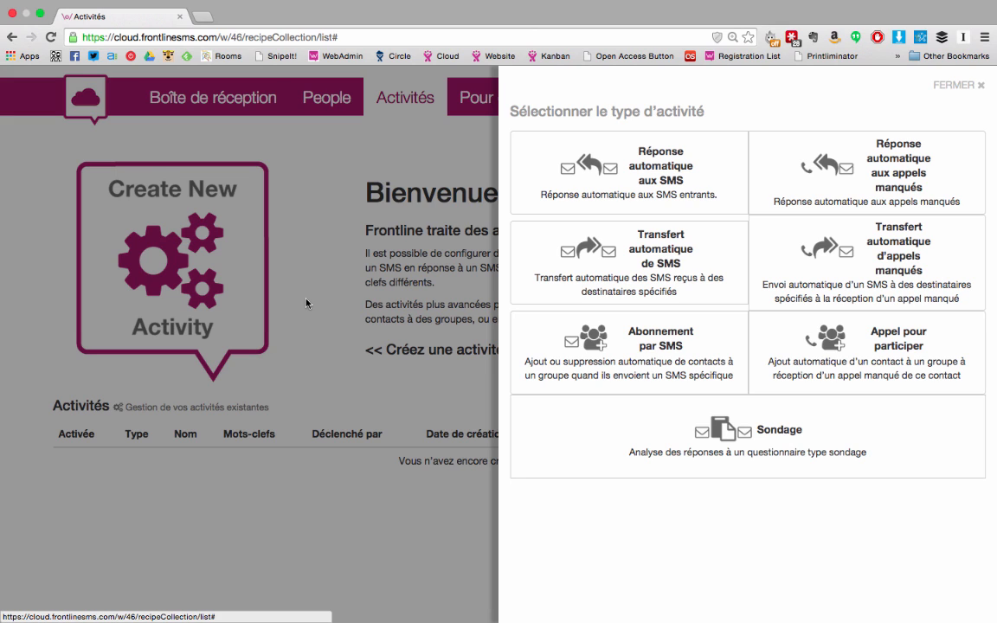
click(723, 171)
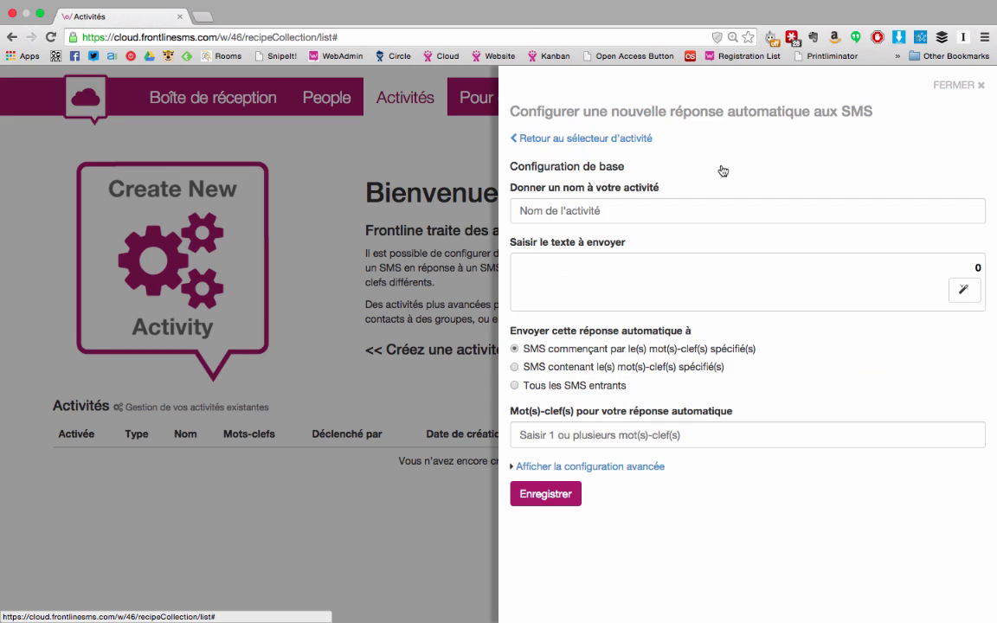
click(627, 208)
text(Heurs)
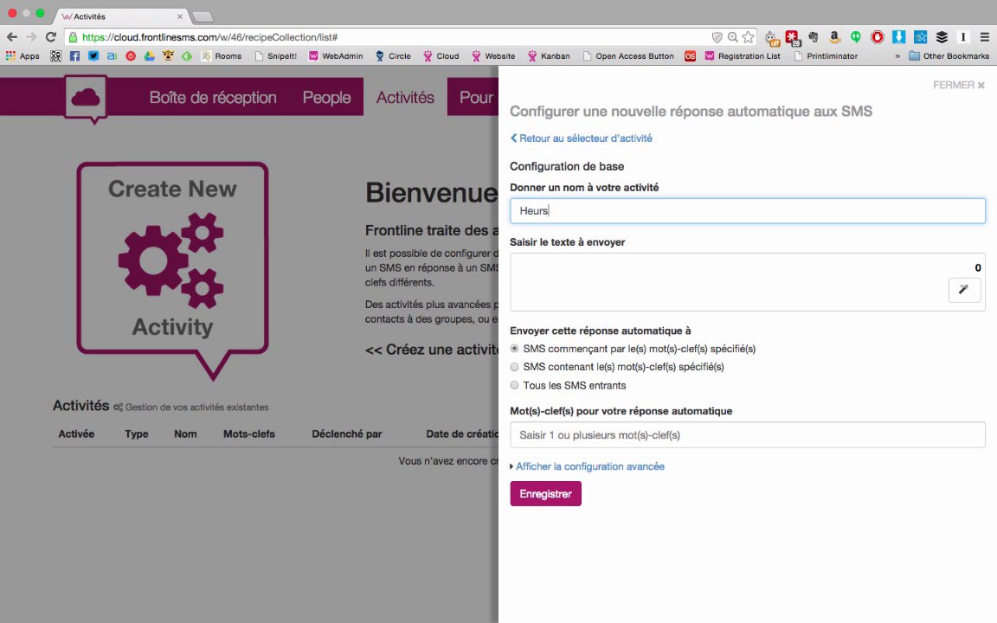
text( d'ouverture)
key(super+Left)
key(Right)
key(Right)
key(Right)
key(Right)
text(e)
key(Tab)
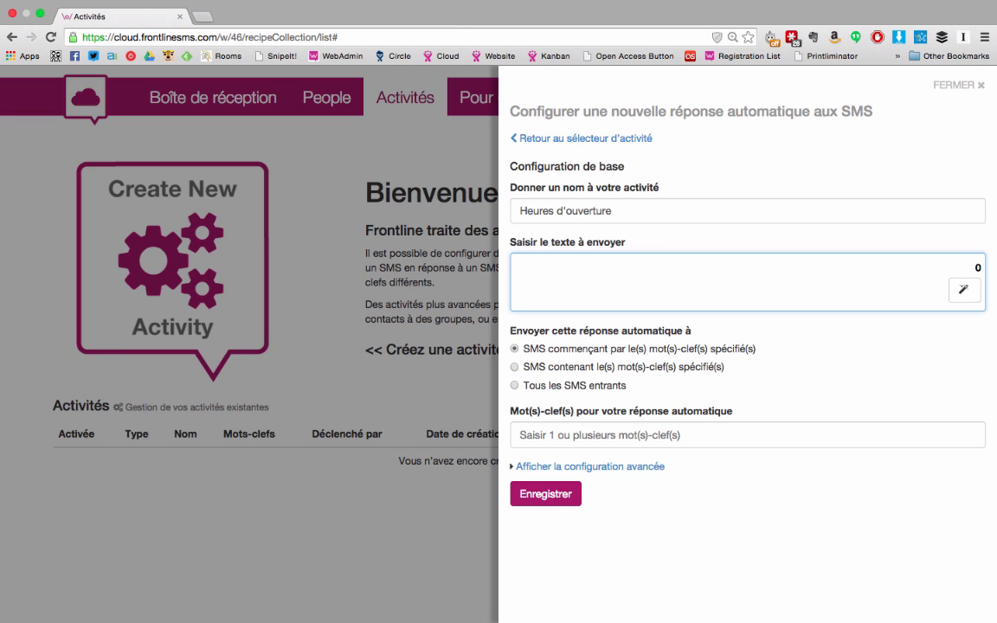
Set the reply text to "Les heures d'ouverture sont..." with the keyword "ouvert", and save the activity.
text(Les heures d'ouverture sont...)
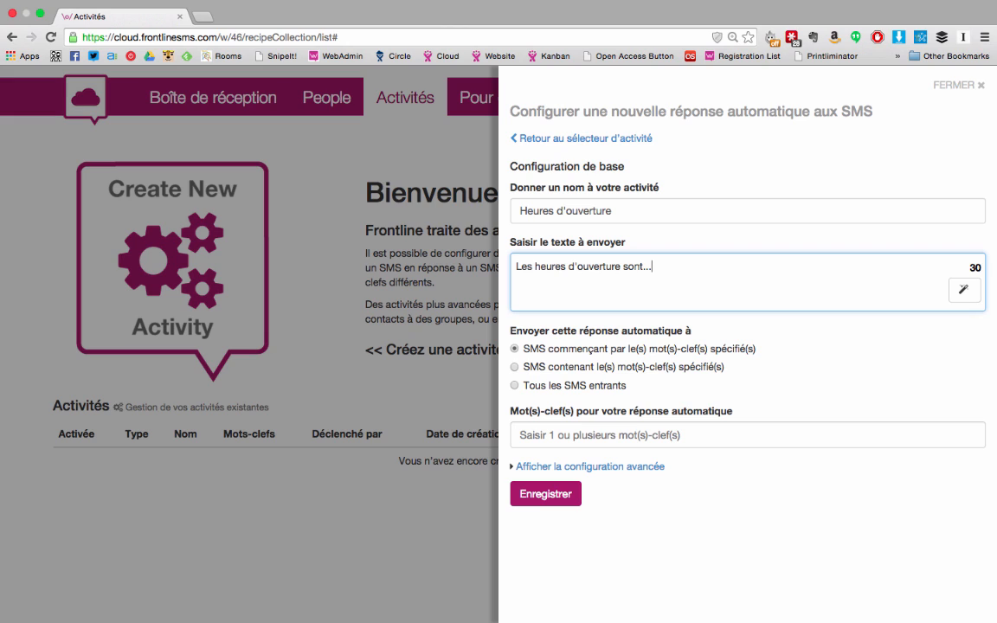
click(606, 435)
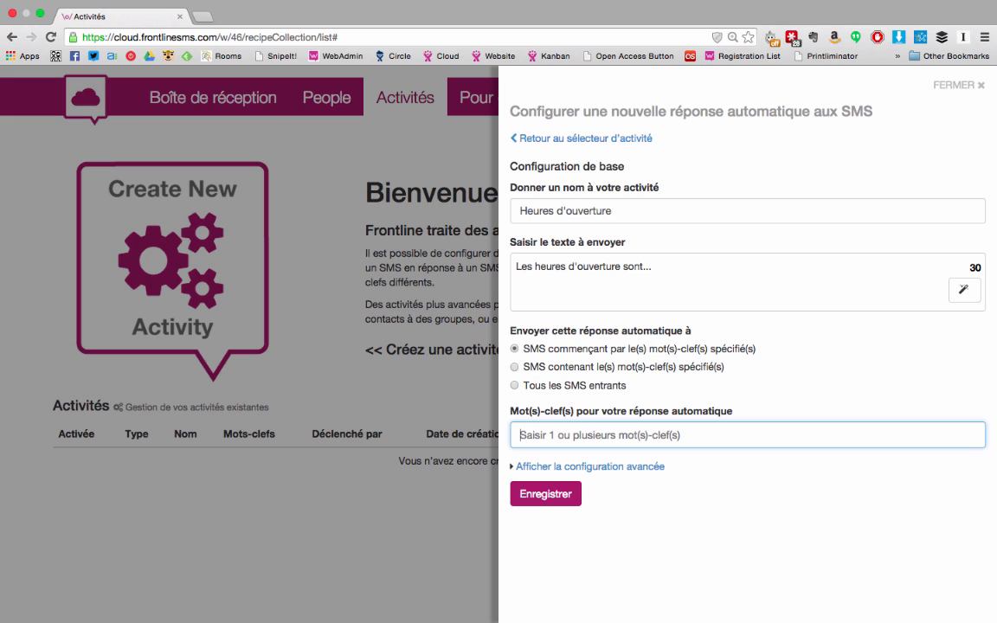
text(ouvert)
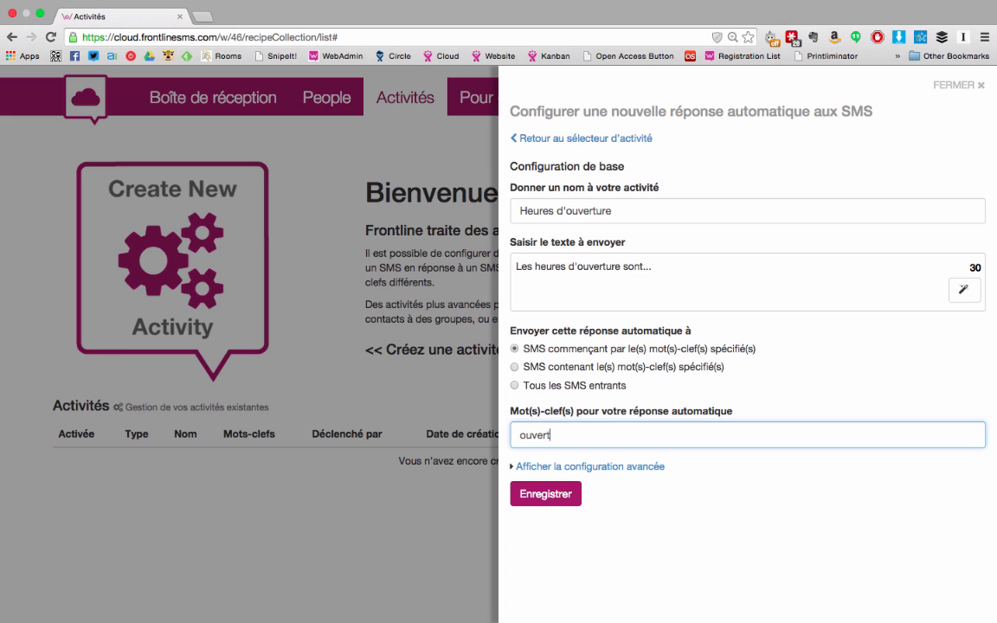
click(522, 503)
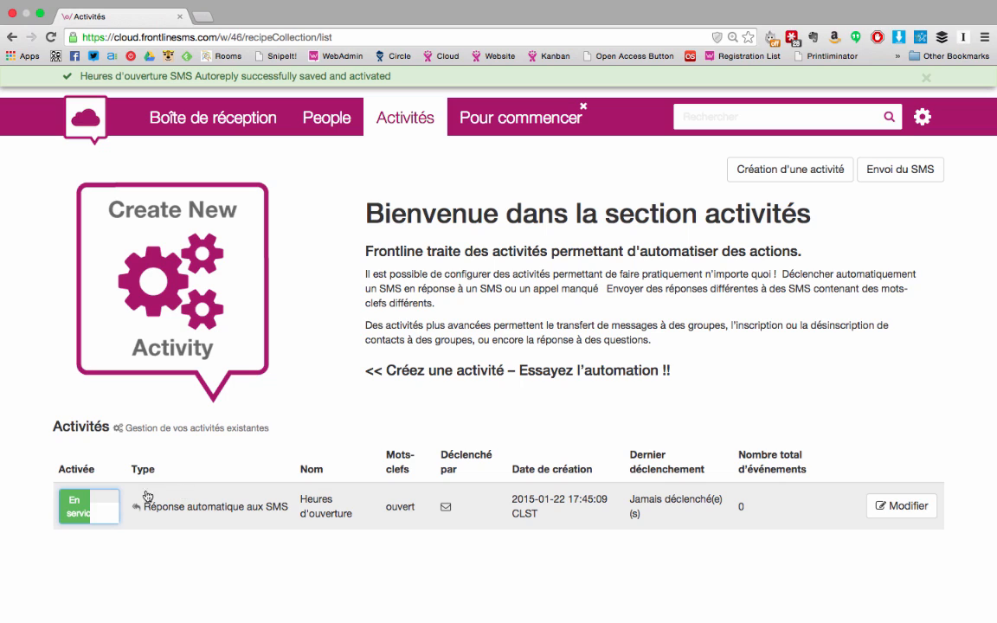
Switch the Heures d'ouverture activity off and back on, and expand its 'Ouvert' event in the activity details.
click(99, 517)
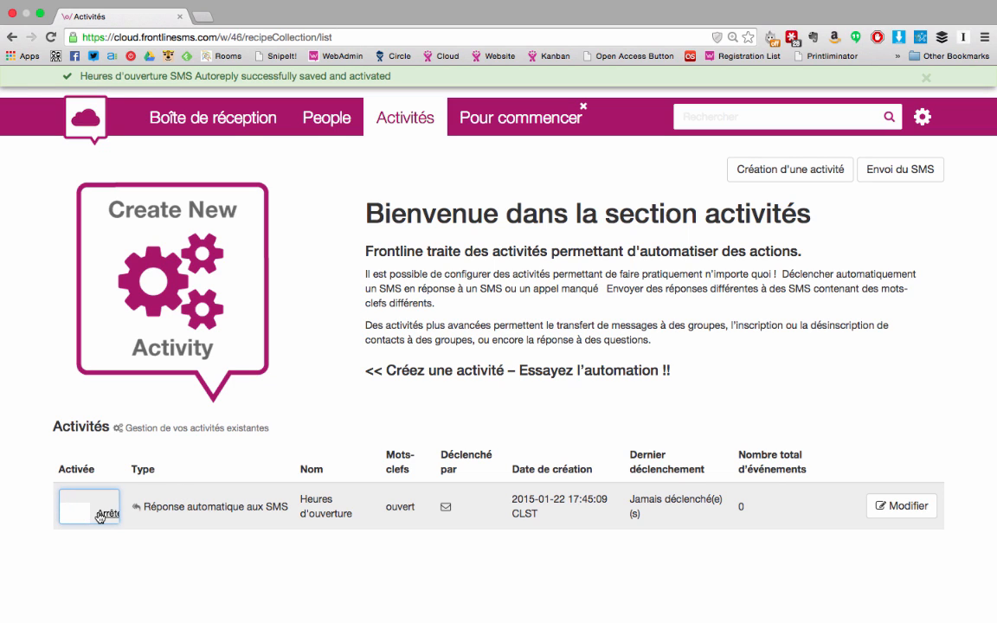
click(80, 518)
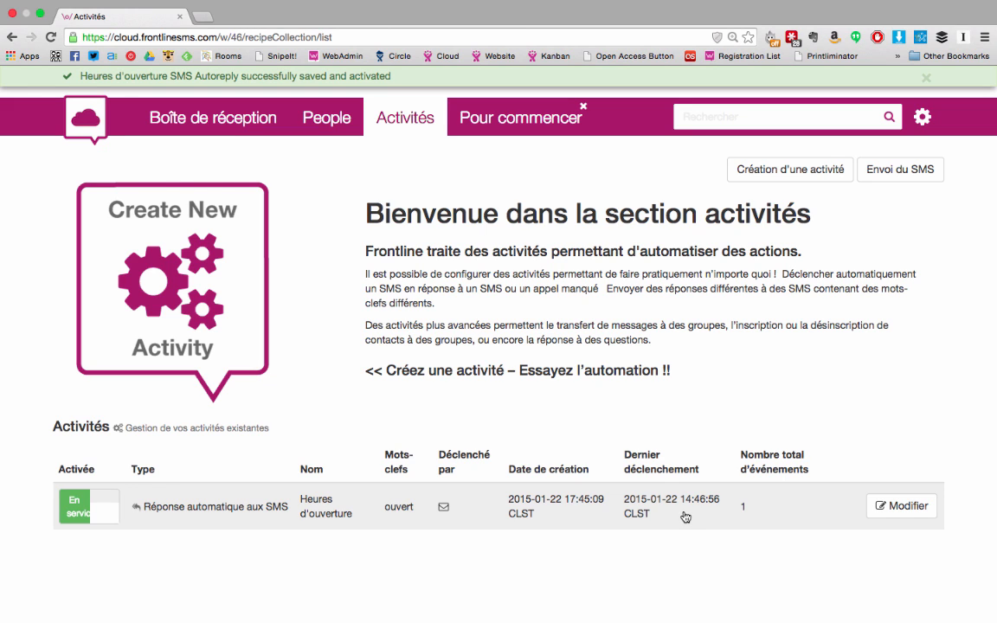
click(685, 518)
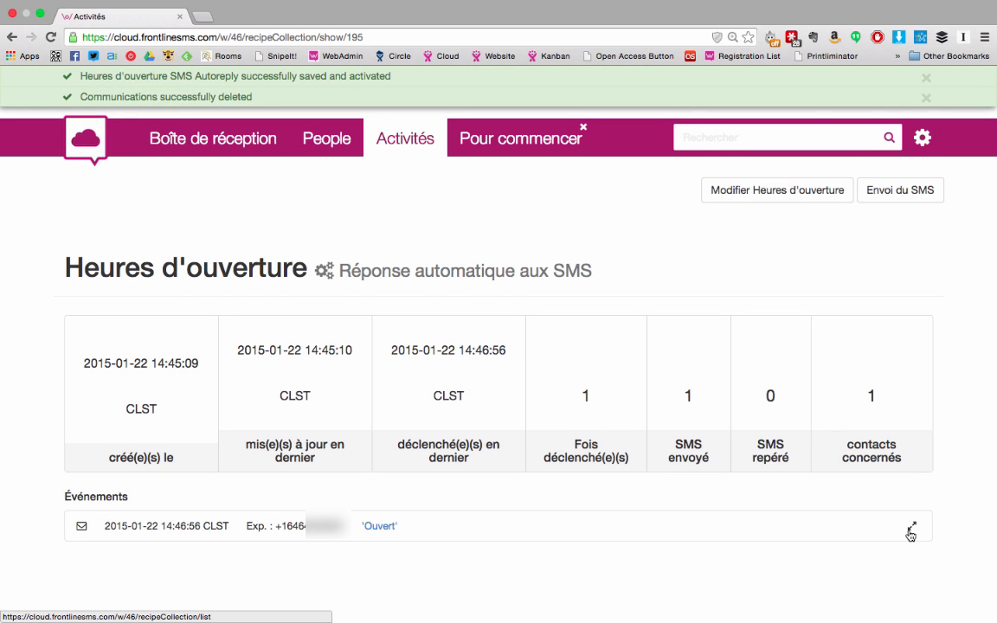
click(912, 530)
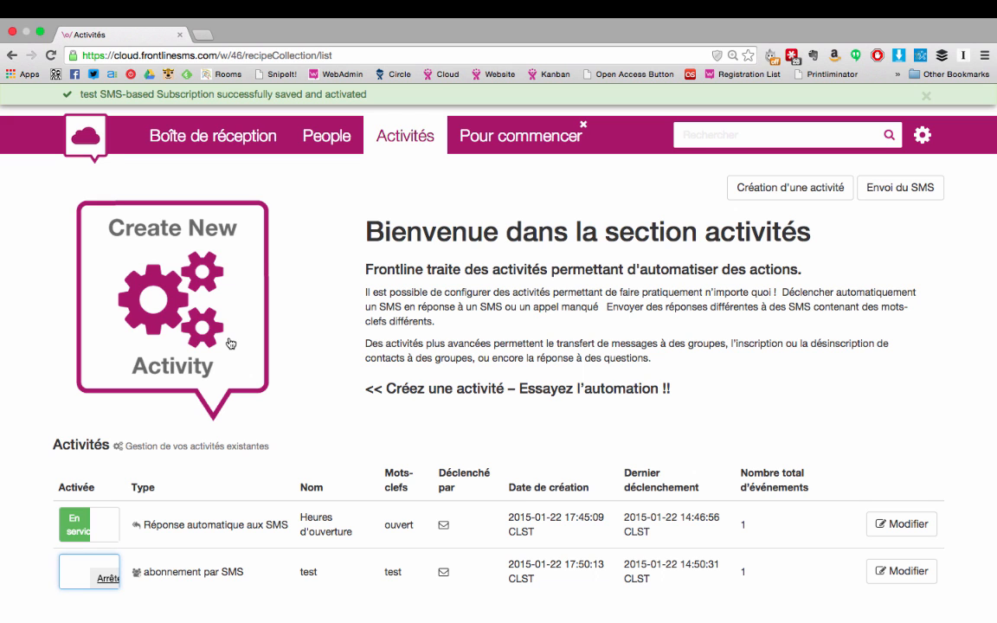
Start a new SMS subscription activity named "Bénévolat" that uses the existing group Bénévoles.
click(230, 344)
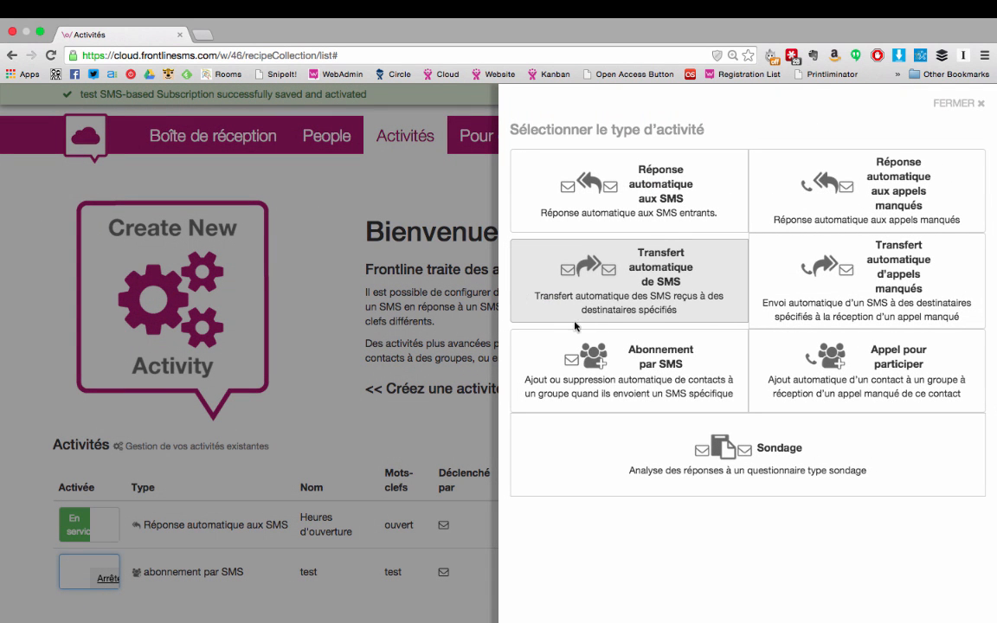
click(532, 337)
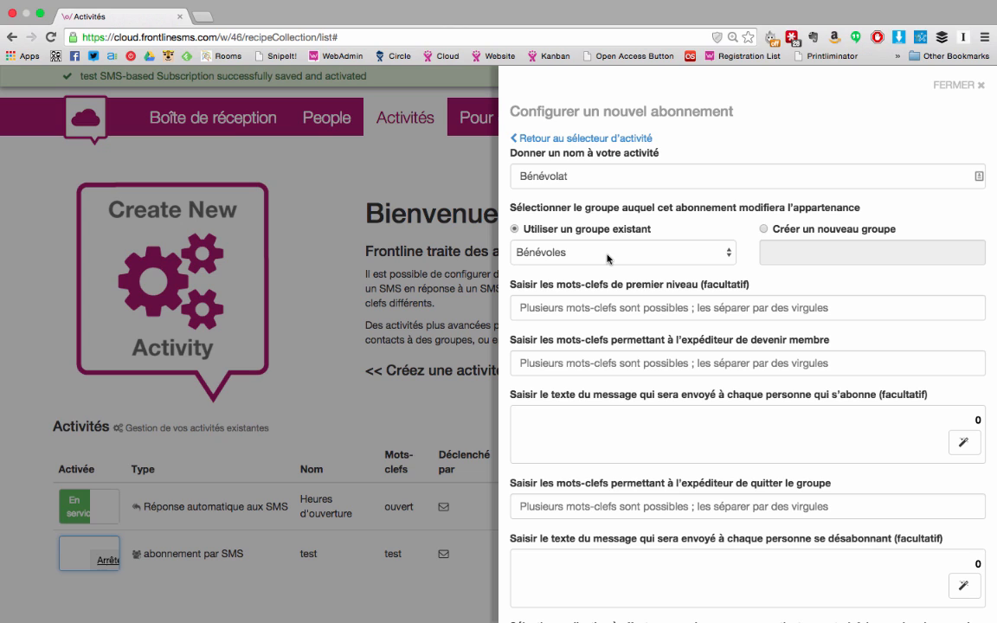
click(608, 258)
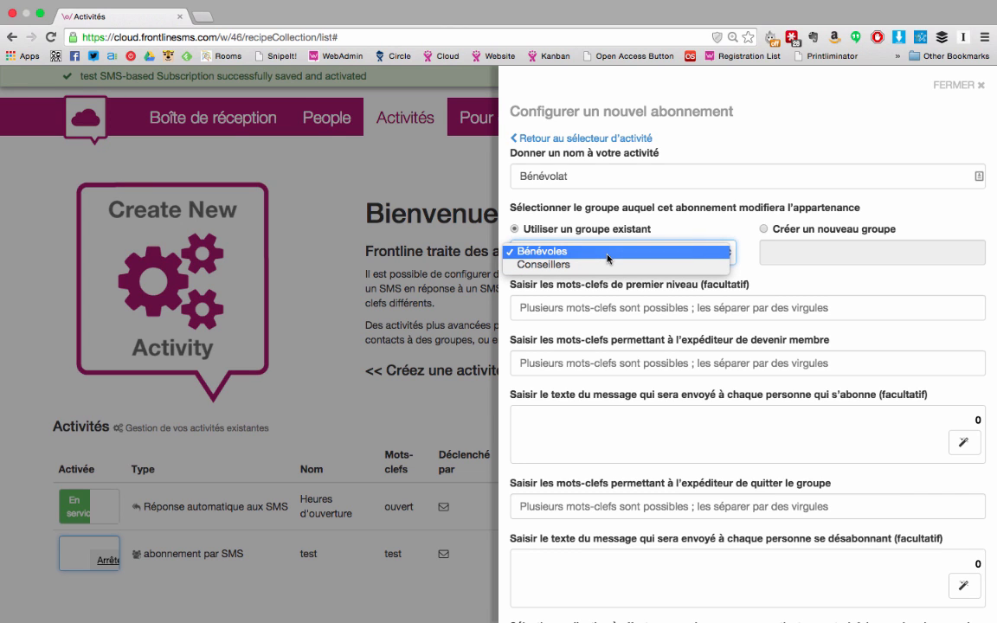
click(608, 253)
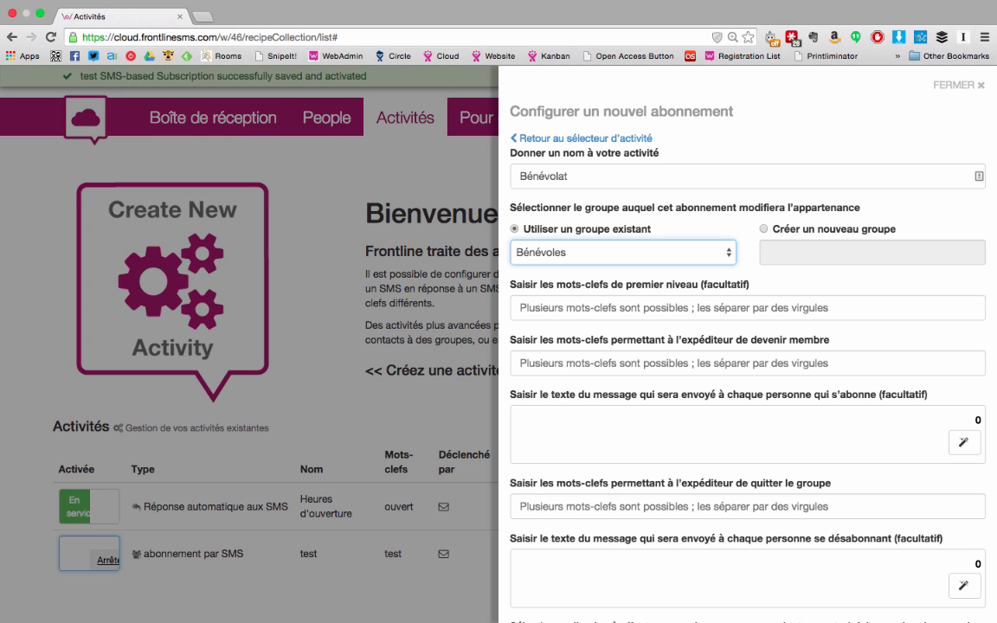
Set the subscription's top-level keyword to "Bibliothèque".
click(671, 307)
text(Bibliothèque)
key(Tab)
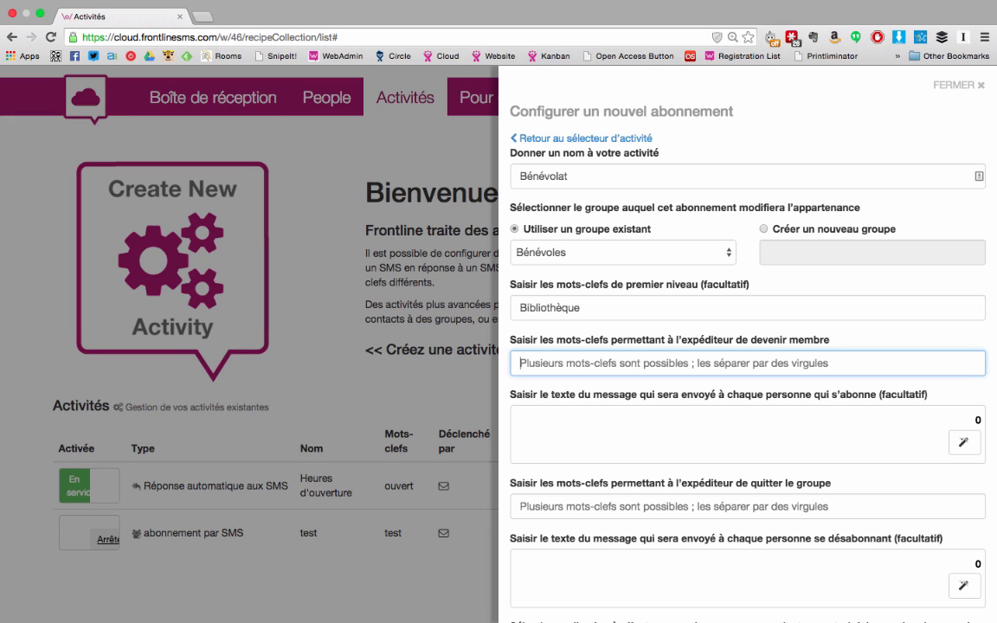
Set the join keyword to "joindre" and the message for new subscribers to "Merci! Vous êtes maintenant un bénévole!".
text(joindre)
key(Tab)
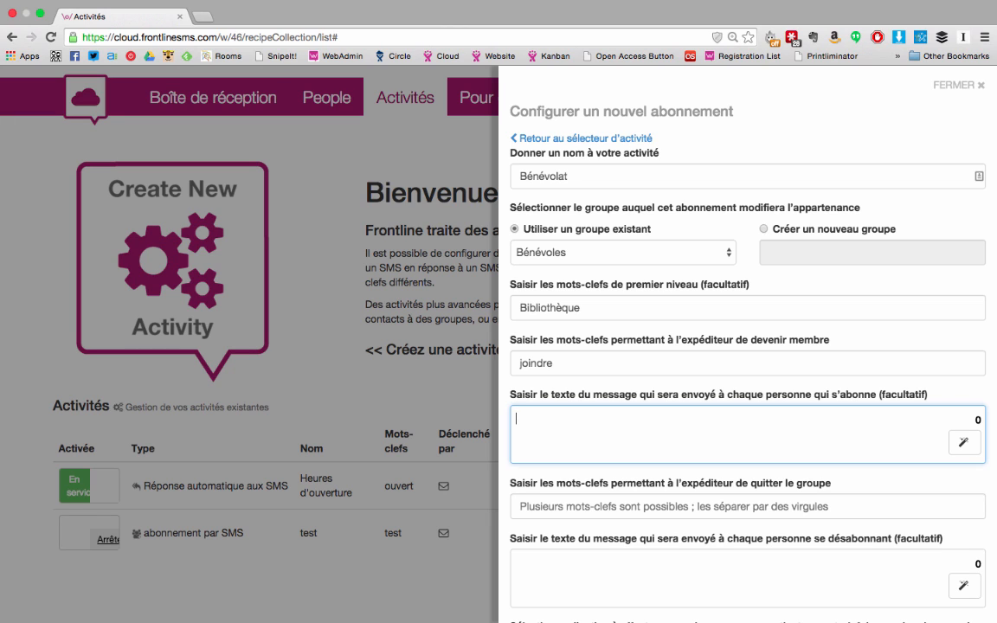
text(Merci! Vous êtes maintenant un bénévole!)
key(Tab)
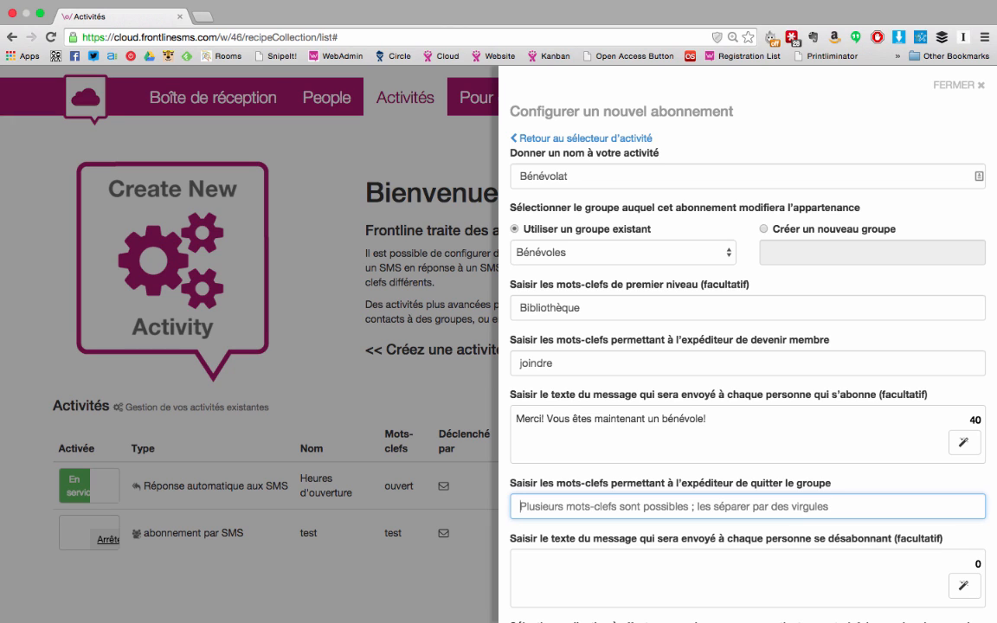
Set the keyword for leaving the group to "quitter" and the unsubscribe message to "Merci!".
text(quitt)
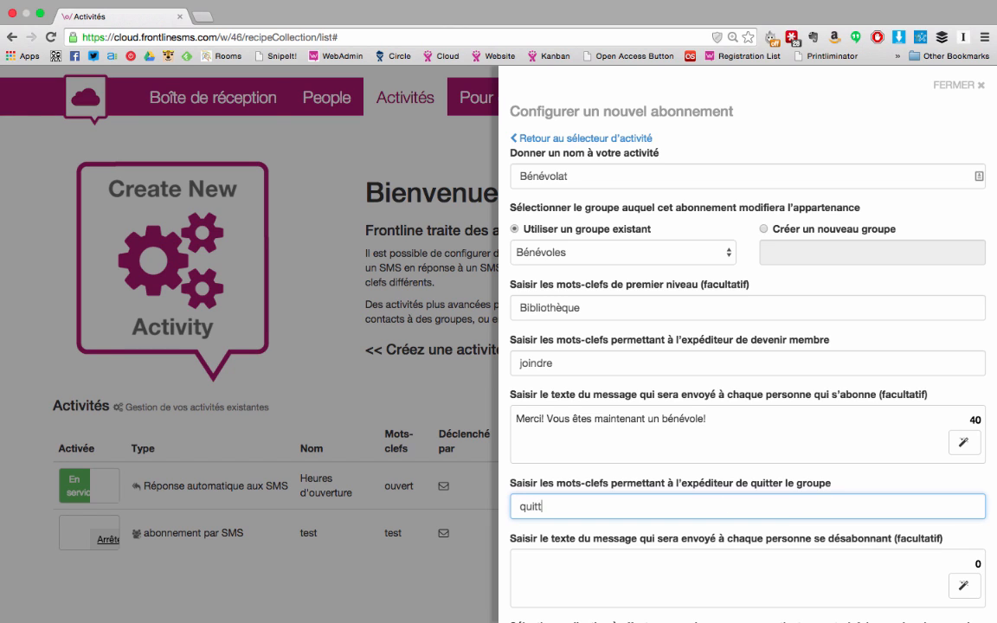
text(er)
key(Tab)
text(Vous)
key(BackSpace)
key(BackSpace)
key(BackSpace)
key(BackSpace)
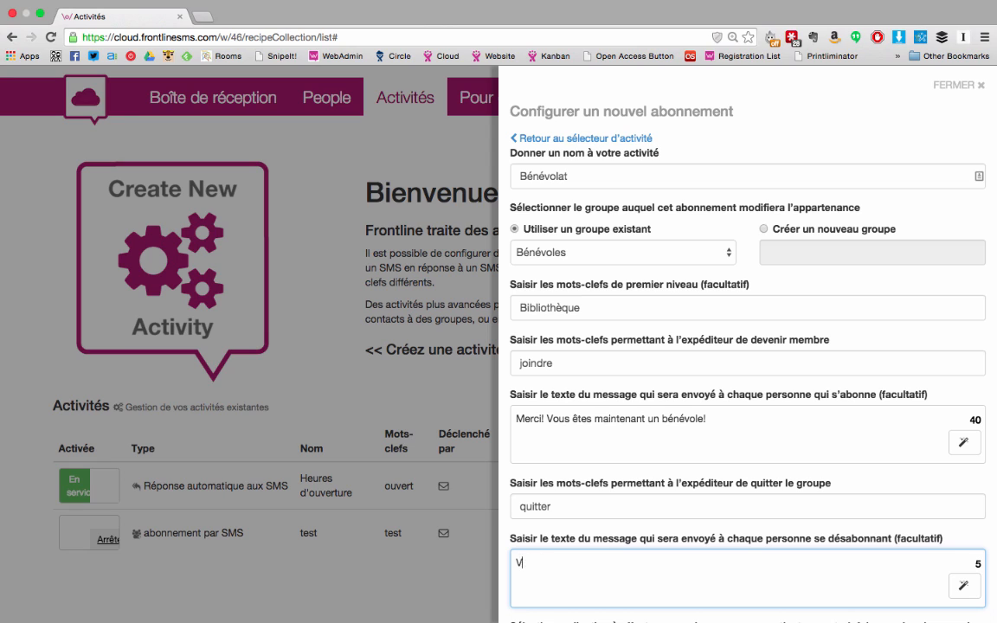
key(BackSpace)
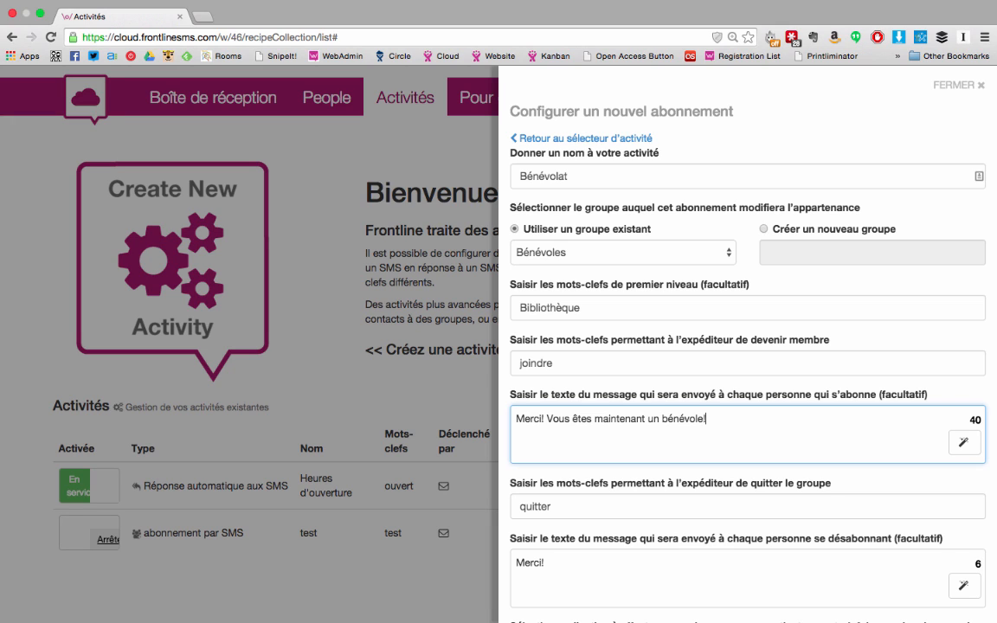
Append "Pour quitter le groupe, envoyez 'bibliothèque quitter'." to the message sent to new subscribers.
text(Pour quitter le groupe, envoyez 'bibliothèque quitter'.)
Choose "Ajout du contact au groupe" as the action for messages with only the top-level keyword, and save the subscription.
scroll(674, 531, down, 3)
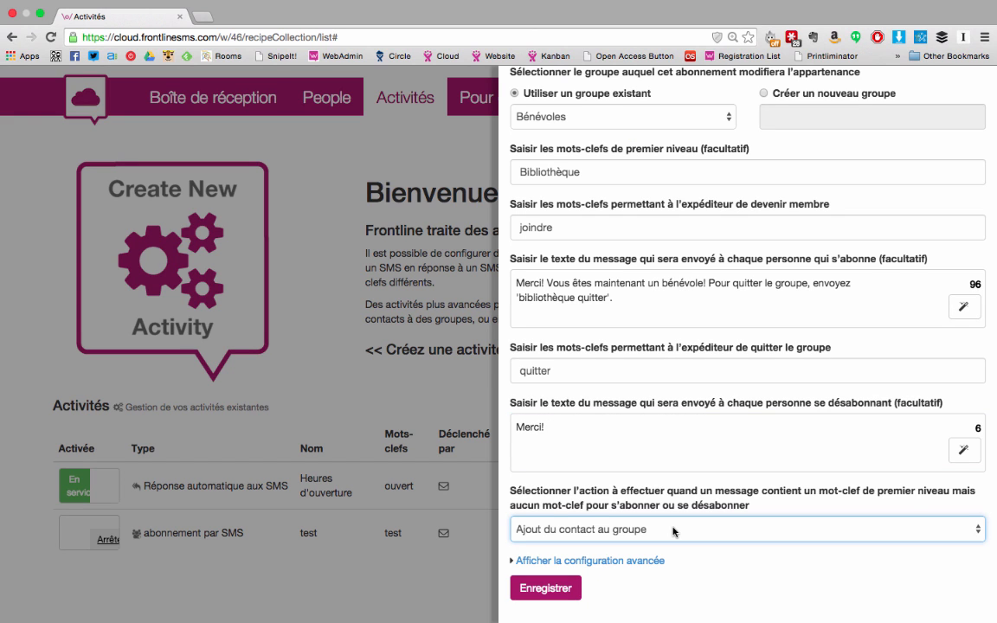
click(674, 532)
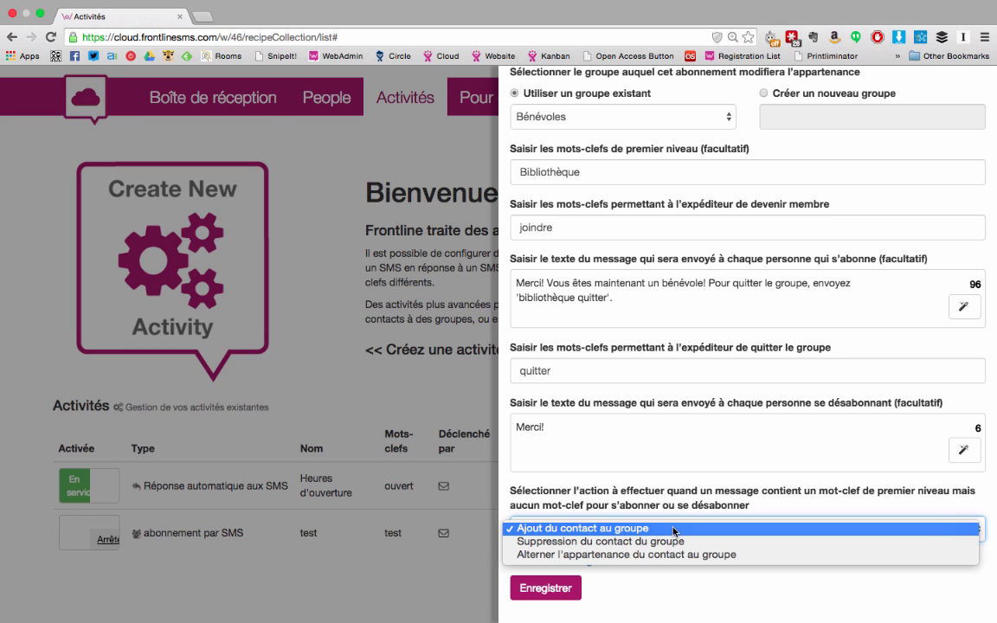
click(675, 530)
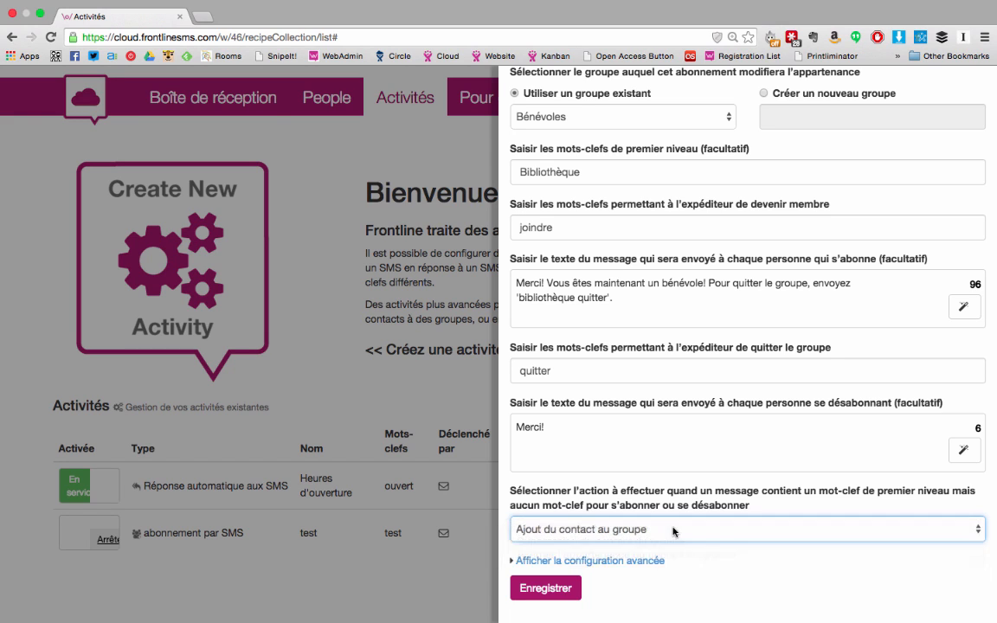
click(559, 587)
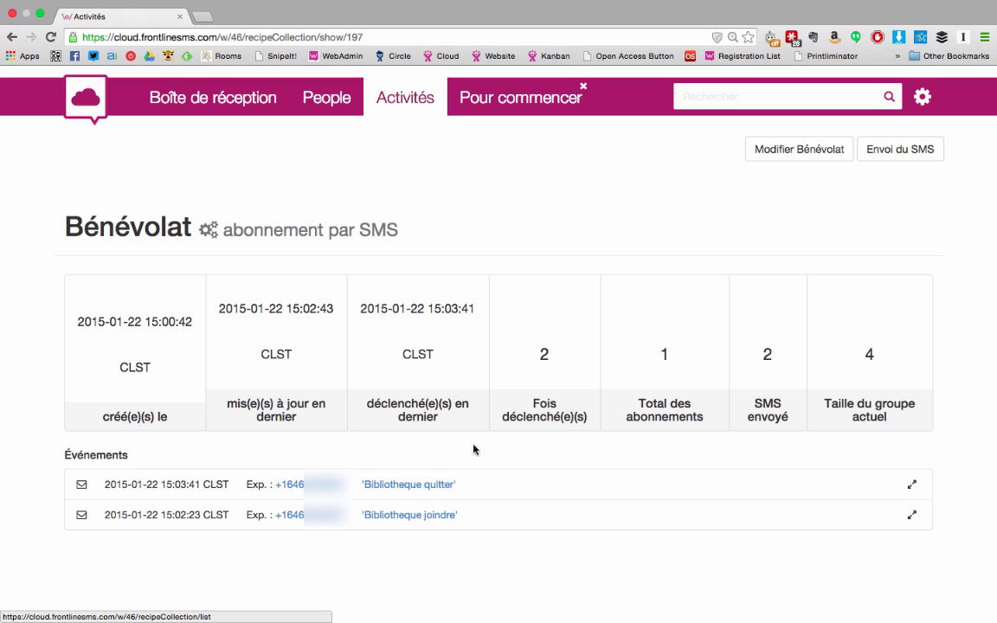
Go to the contacts and view the members of the Bénévoles group.
click(326, 104)
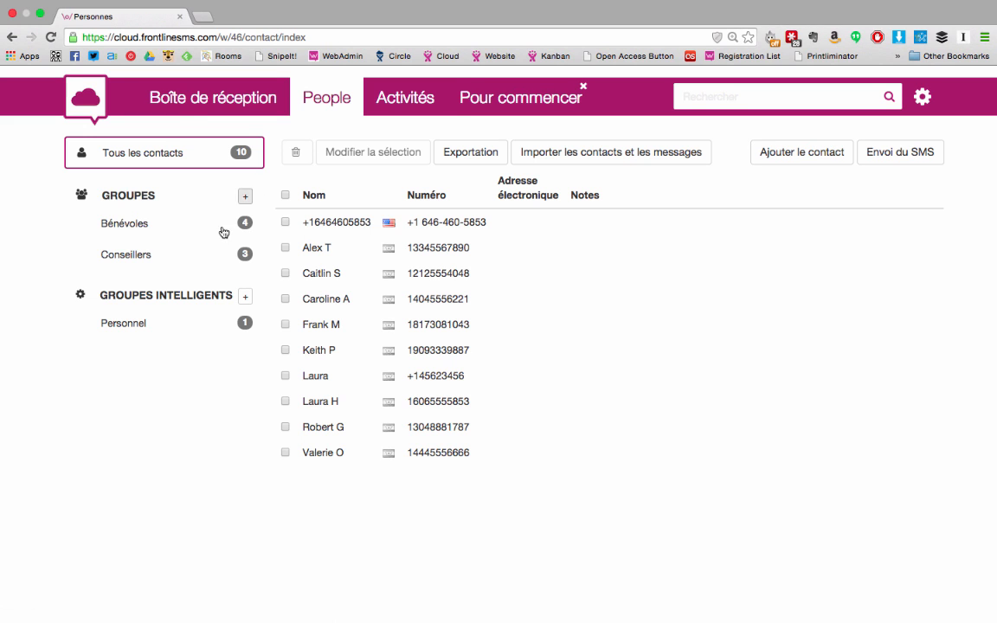
click(195, 235)
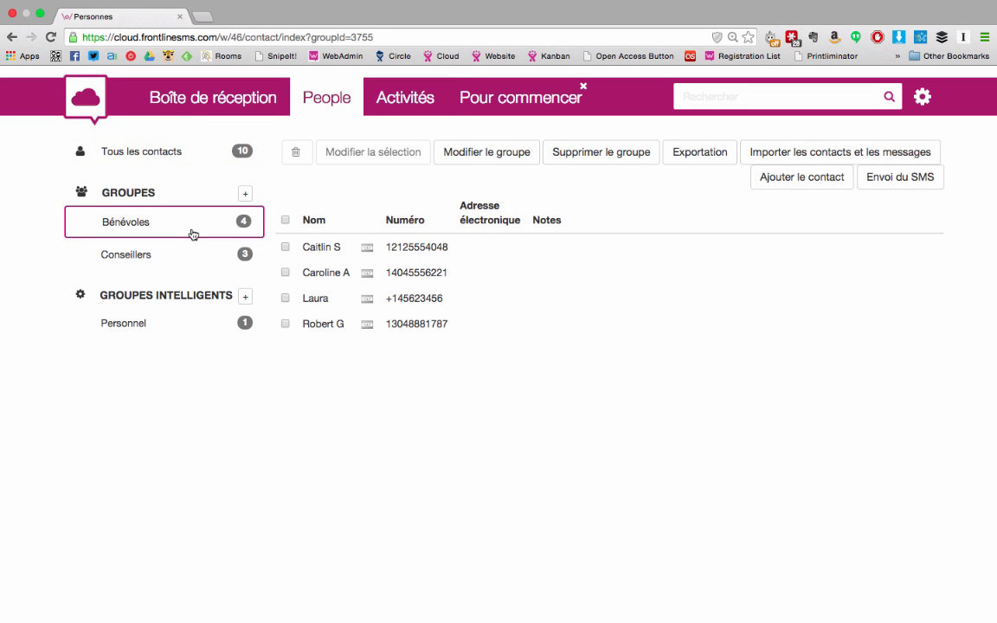